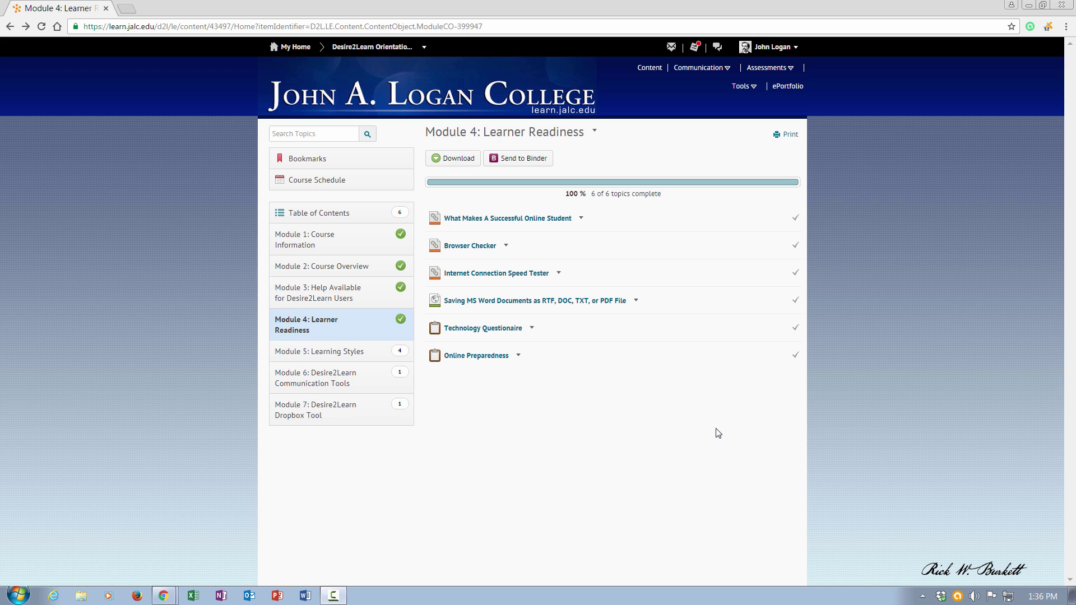
- Open the Technology Questionaire and answer Yes, 4 and Yes to questions 1–3
left_click(475, 332)
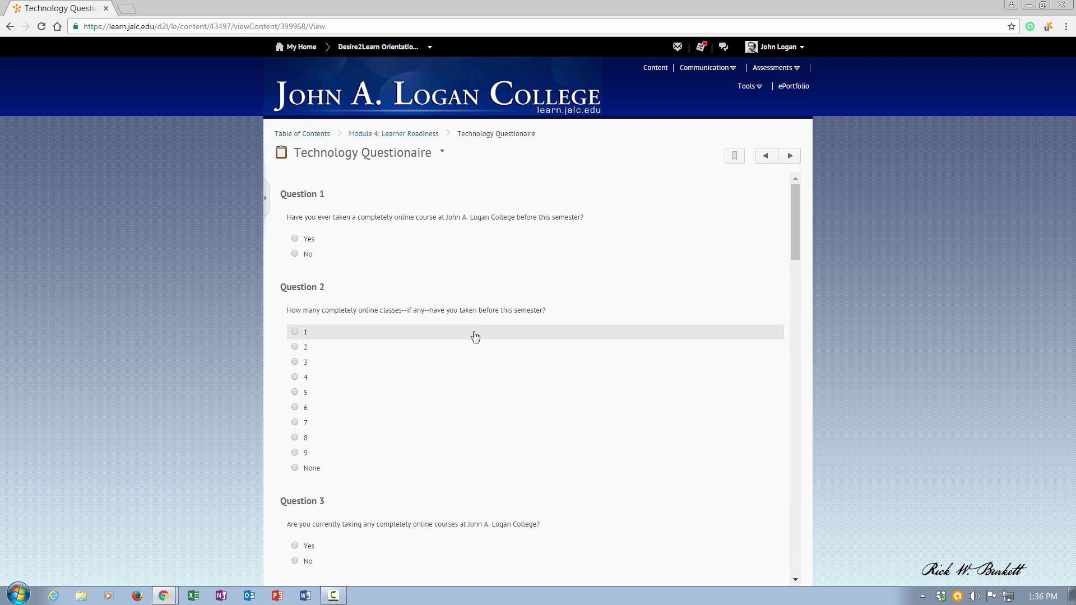
left_click(294, 242)
left_click(294, 377)
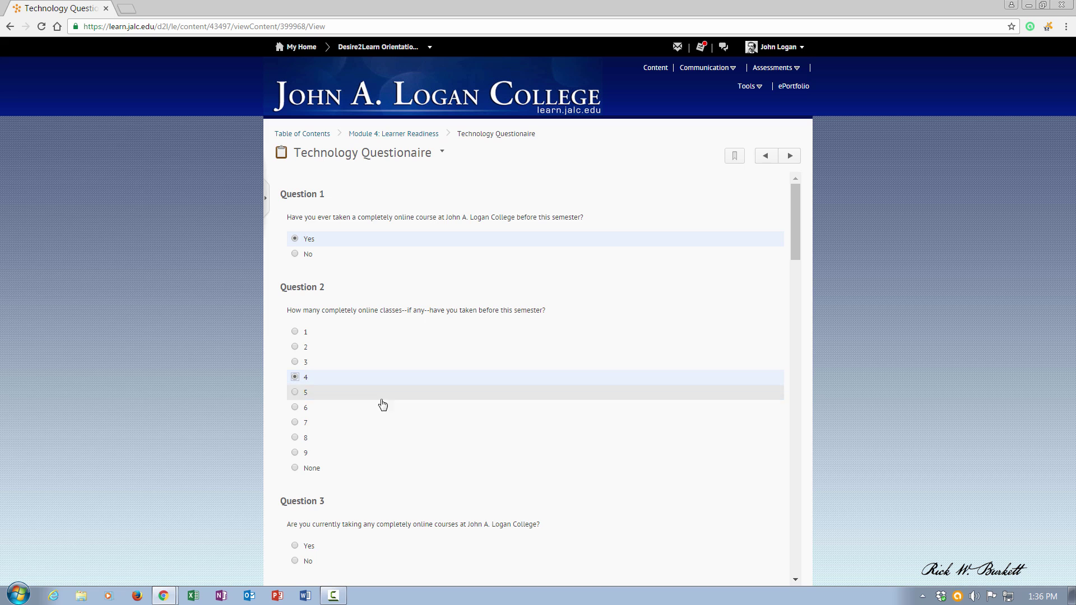
scroll(794, 244, "down", 2)
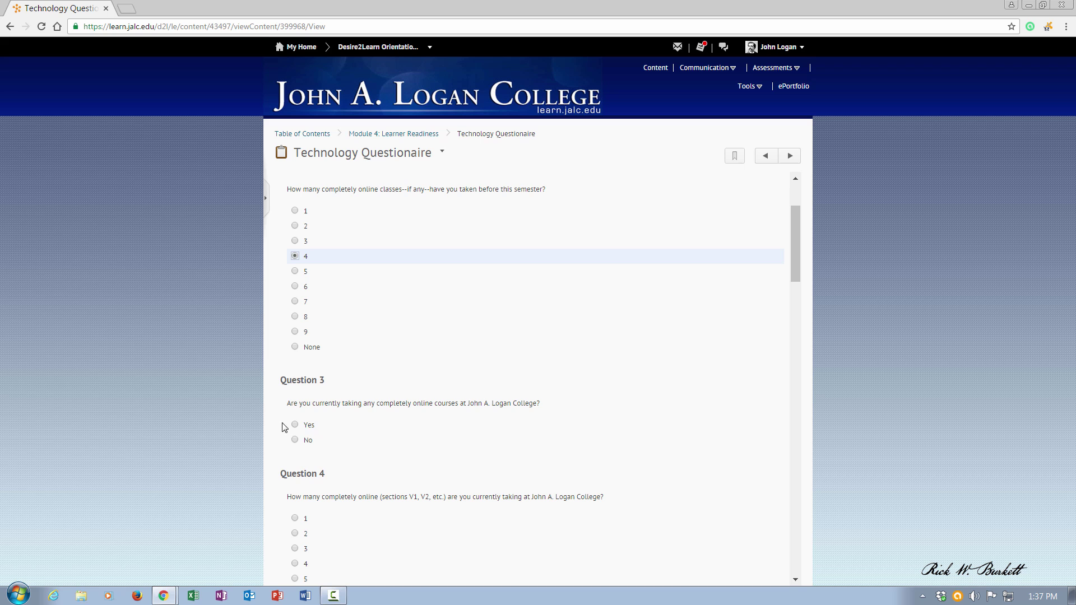
left_click(295, 424)
- Answer 3, No, No and Satellite Wireless to questions 4–7
left_click(294, 548)
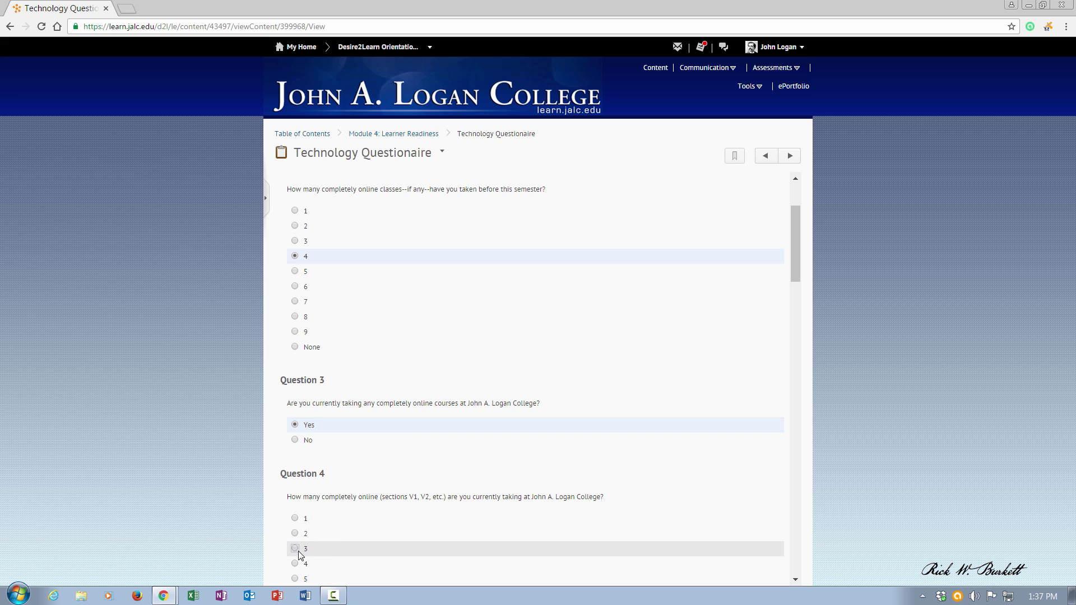
left_click_drag(795, 275, 795, 357)
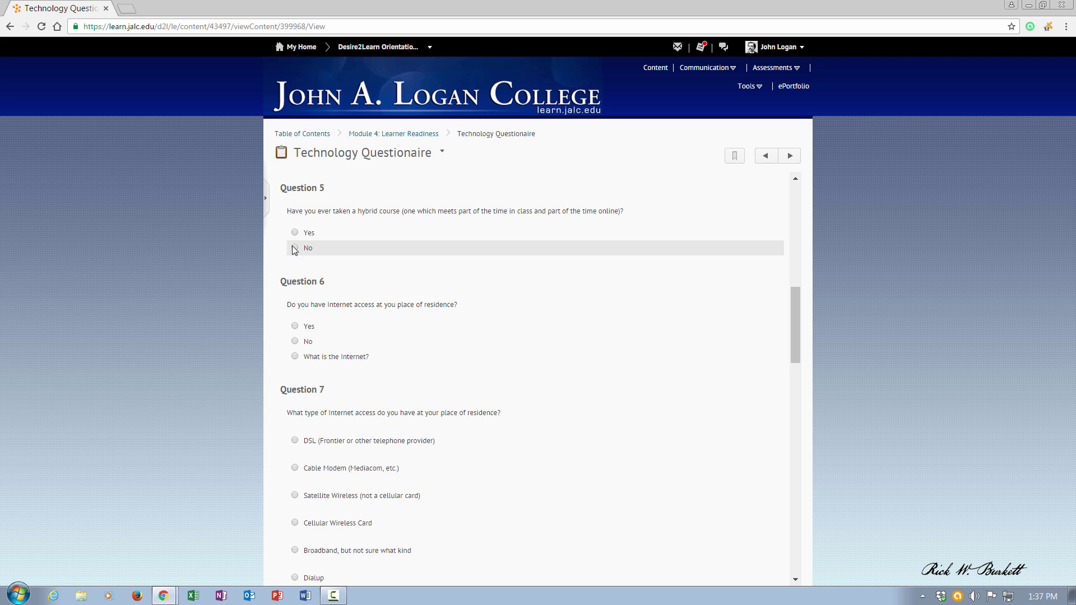
left_click(295, 247)
scroll(298, 302, "down", 1)
left_click(299, 287)
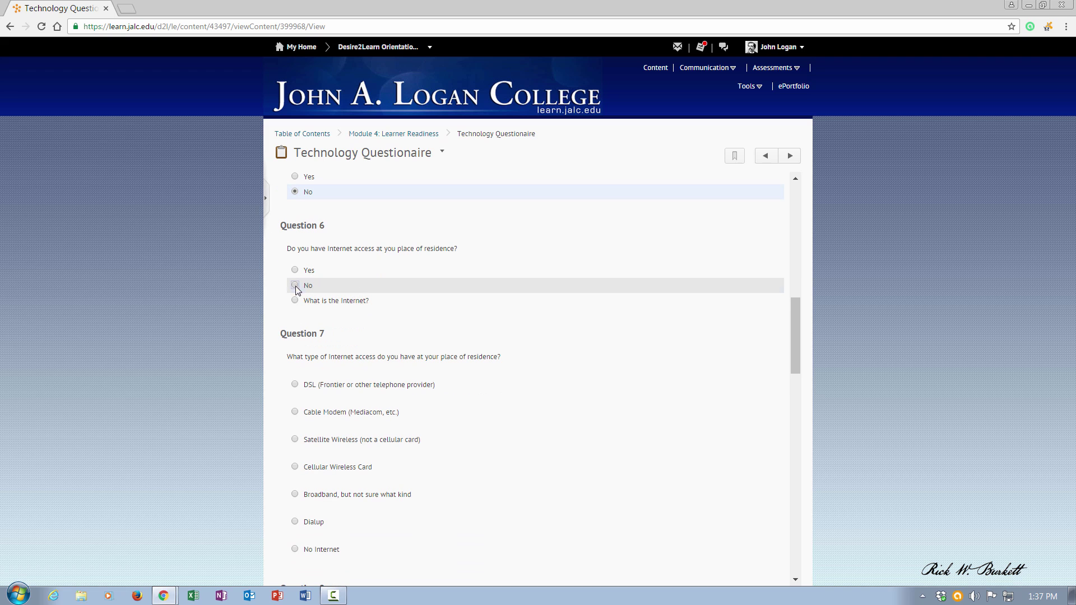
left_click(294, 440)
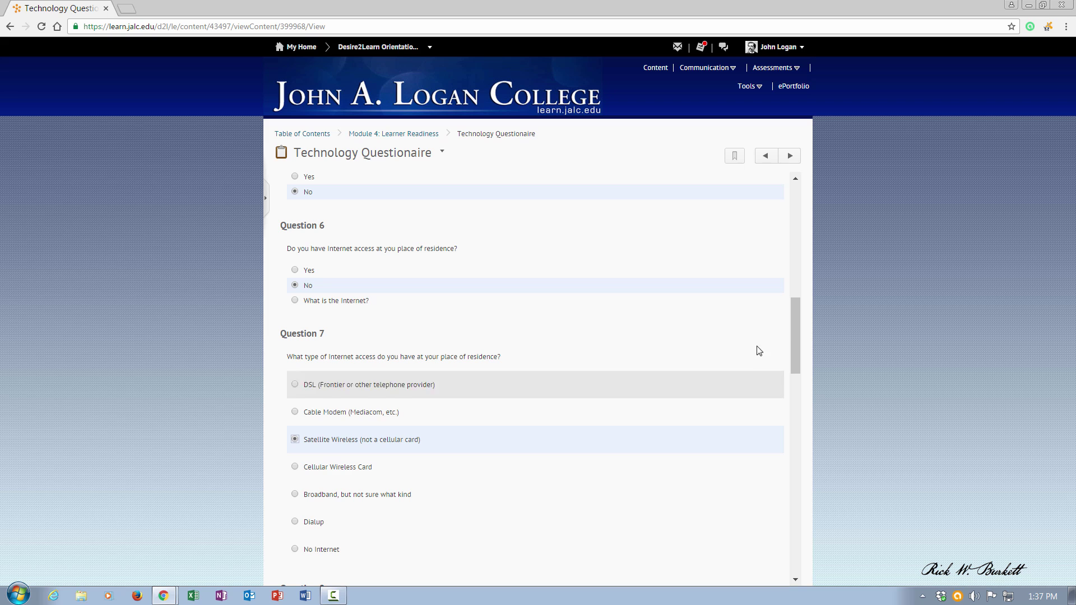
left_click_drag(797, 332, 781, 390)
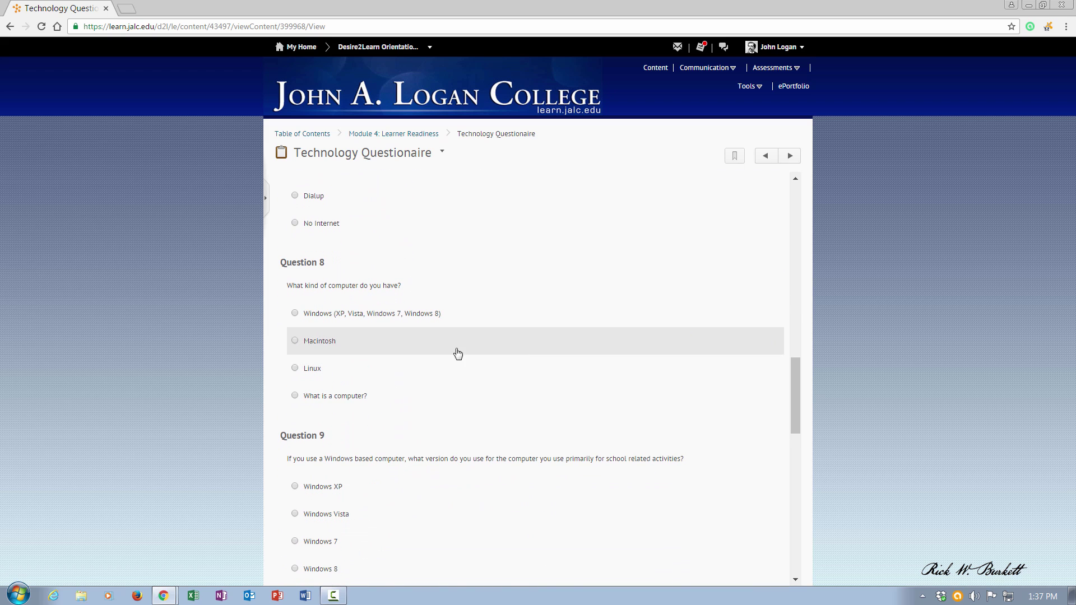
- Choose Macintosh, Windows 8, No, No, Apple iPod, then No for questions 14–15
left_click(294, 341)
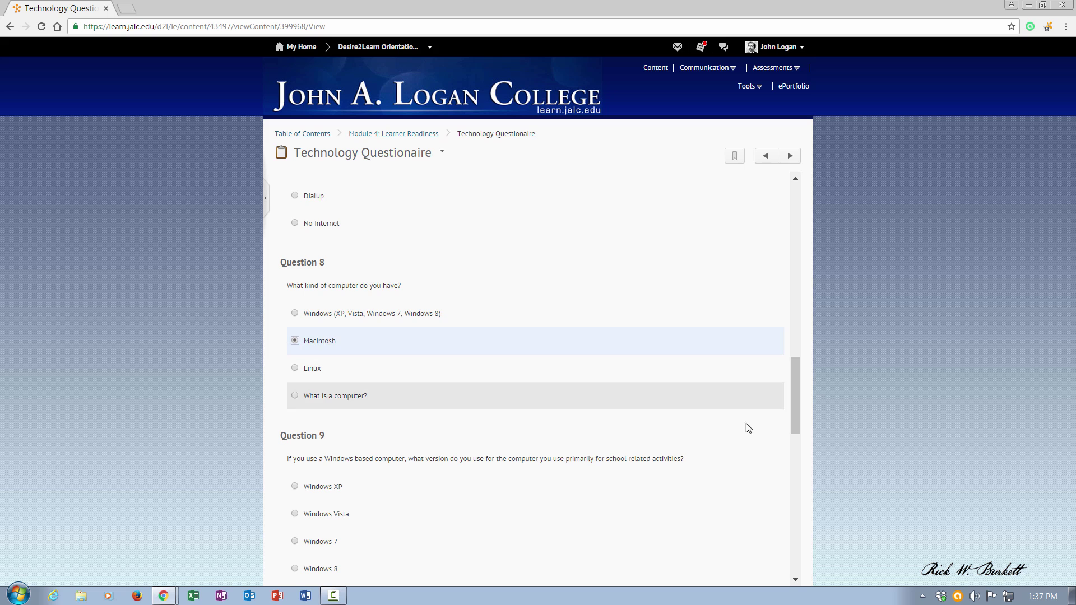
left_click_drag(795, 406, 791, 442)
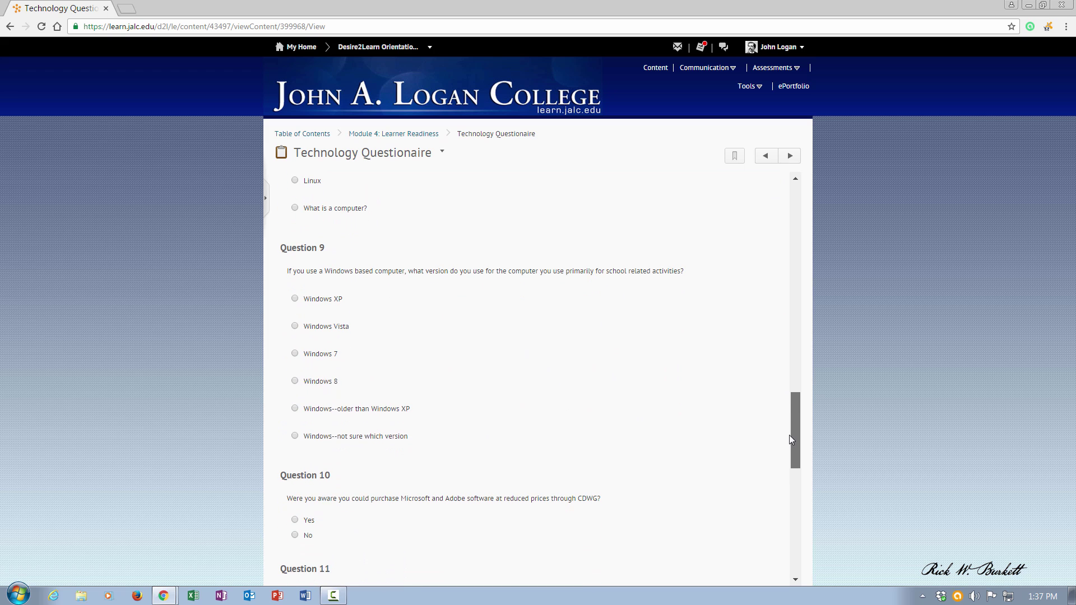
left_click(294, 385)
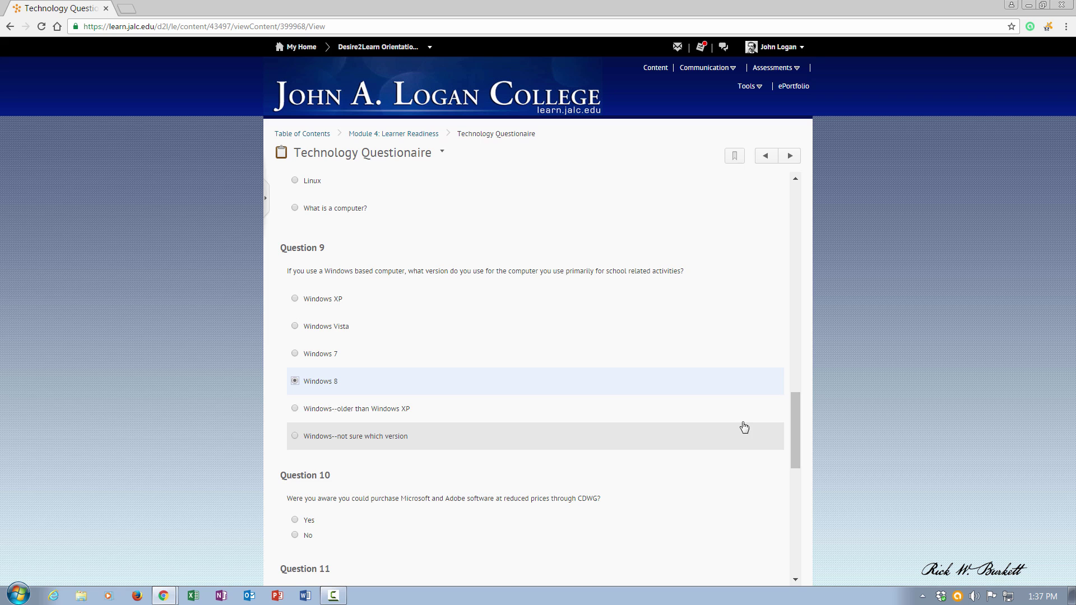
left_click_drag(792, 411, 804, 478)
left_click(295, 222)
scroll(295, 252, "up", 1)
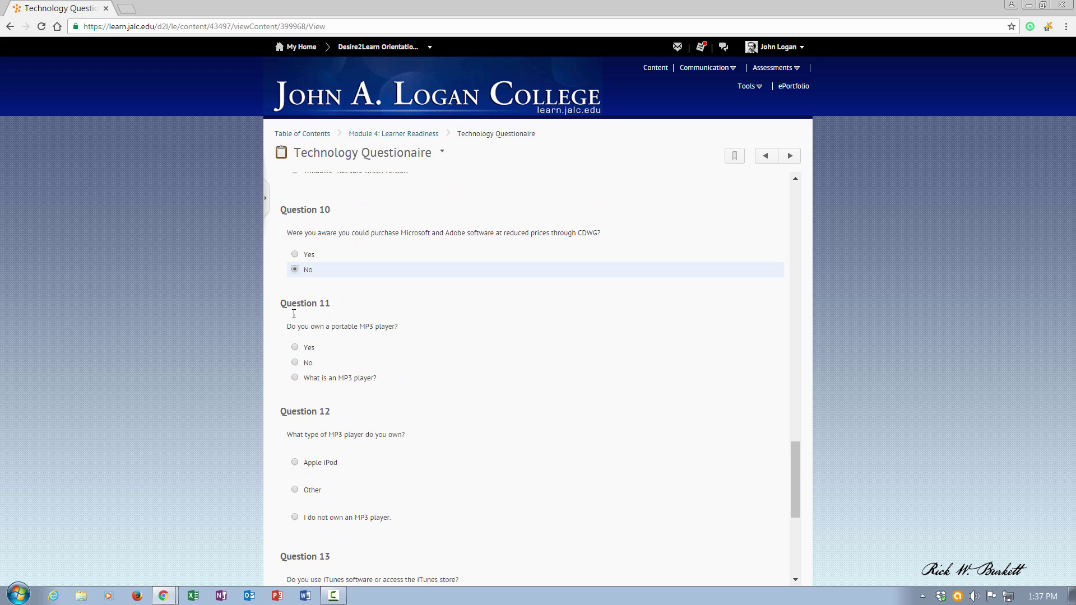
left_click(295, 371)
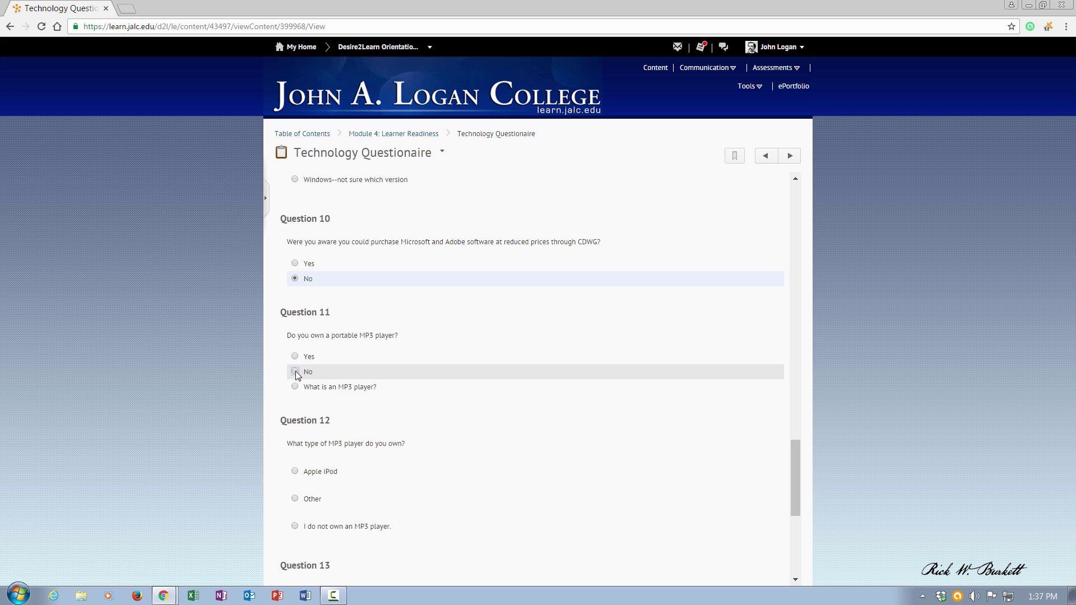
left_click(295, 472)
left_click_drag(796, 495, 780, 557)
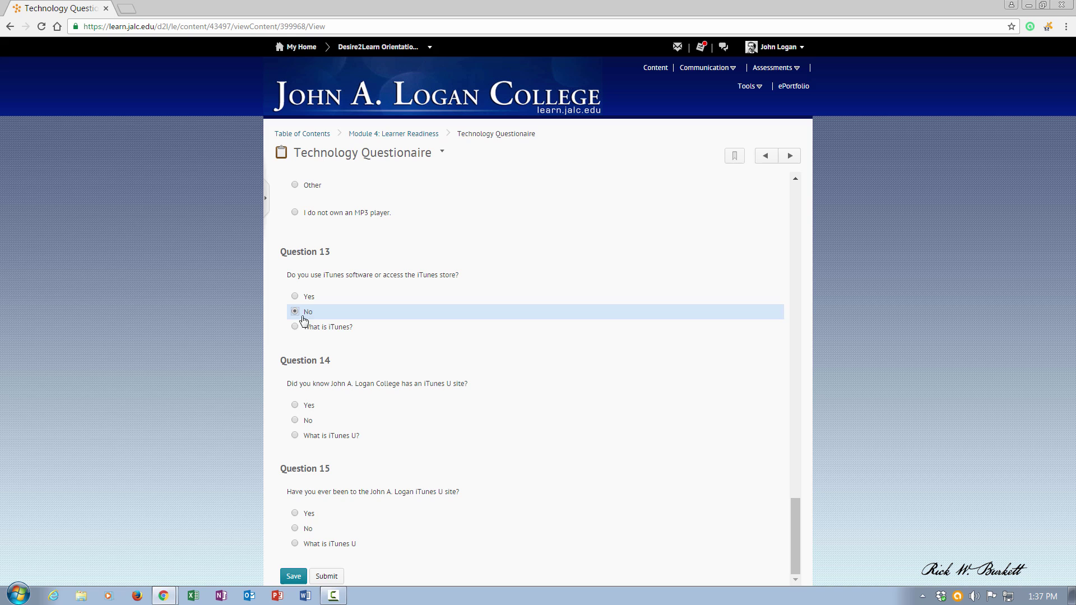
left_click(295, 421)
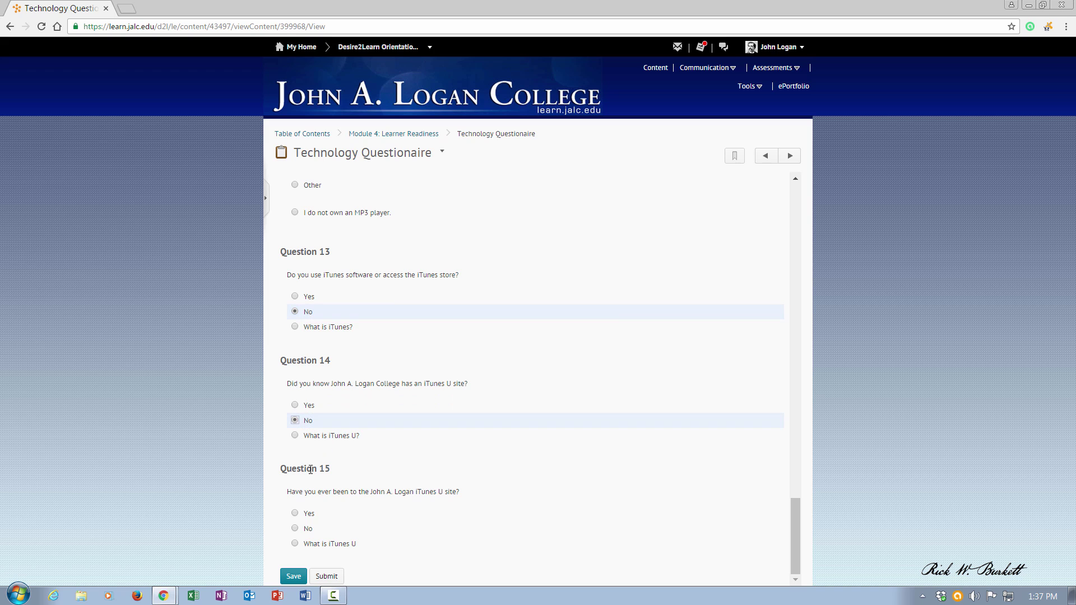
left_click(294, 528)
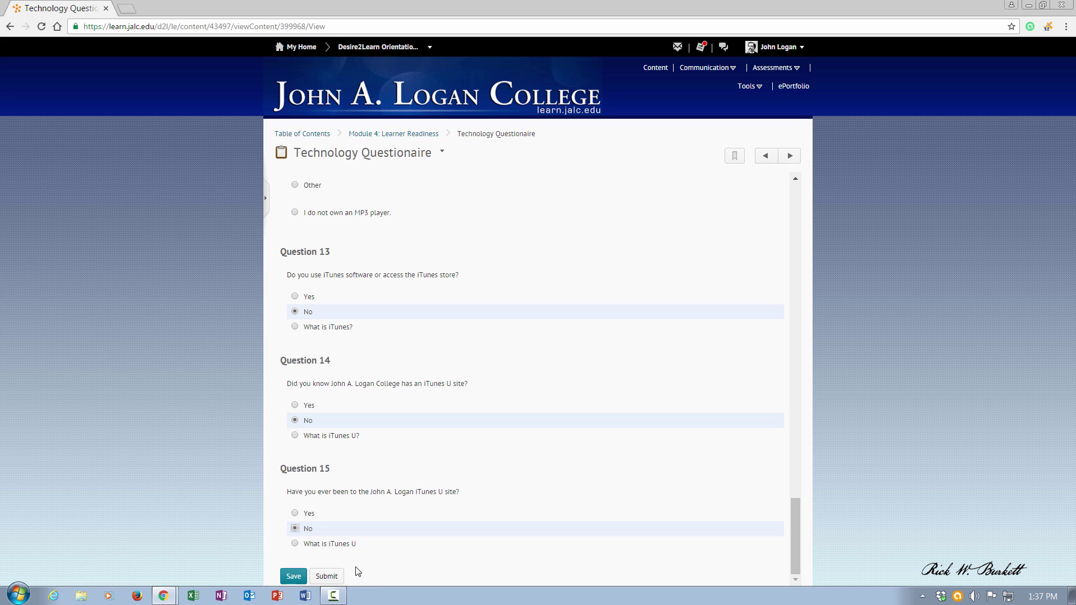
- Save the questionnaire answers, then submit the survey and confirm with Yes
left_click(293, 577)
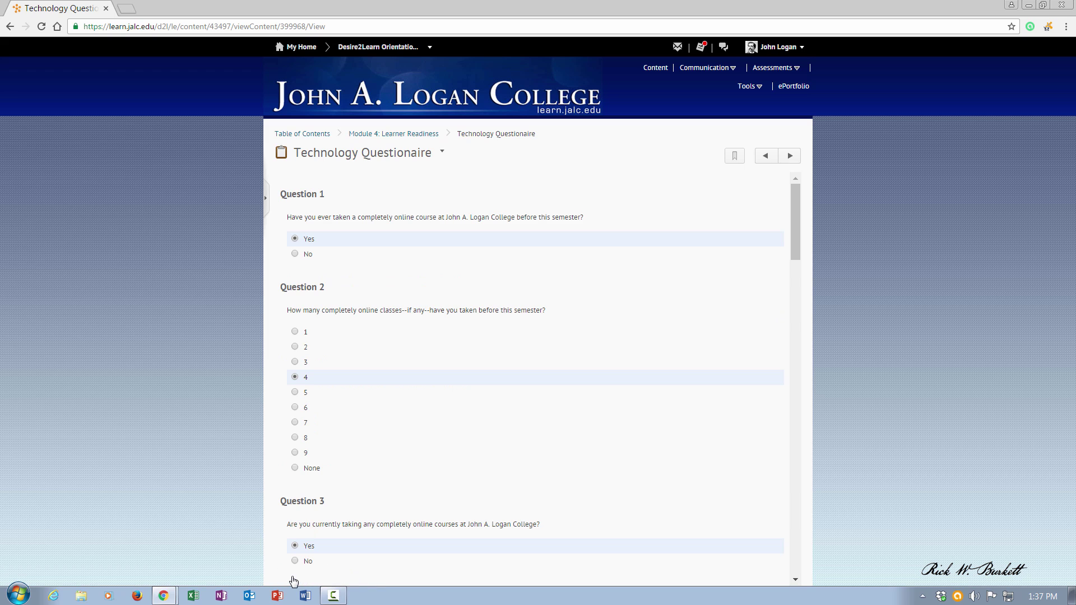
mouse_move(796, 236)
left_mouse_down()
mouse_move(781, 375)
mouse_move(785, 578)
left_mouse_up()
left_click(330, 577)
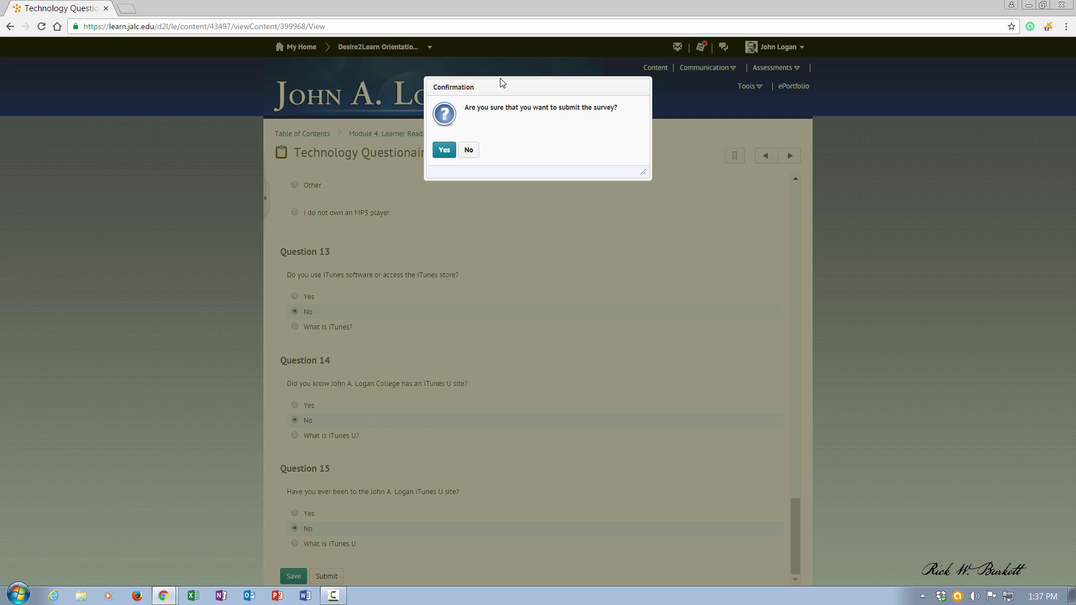
left_click(448, 153)
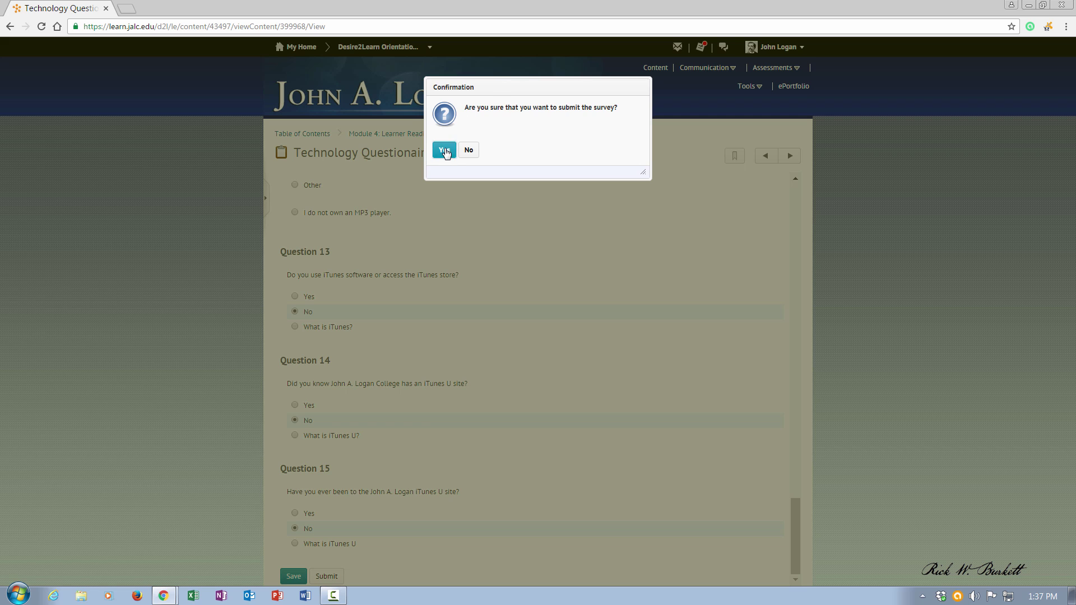